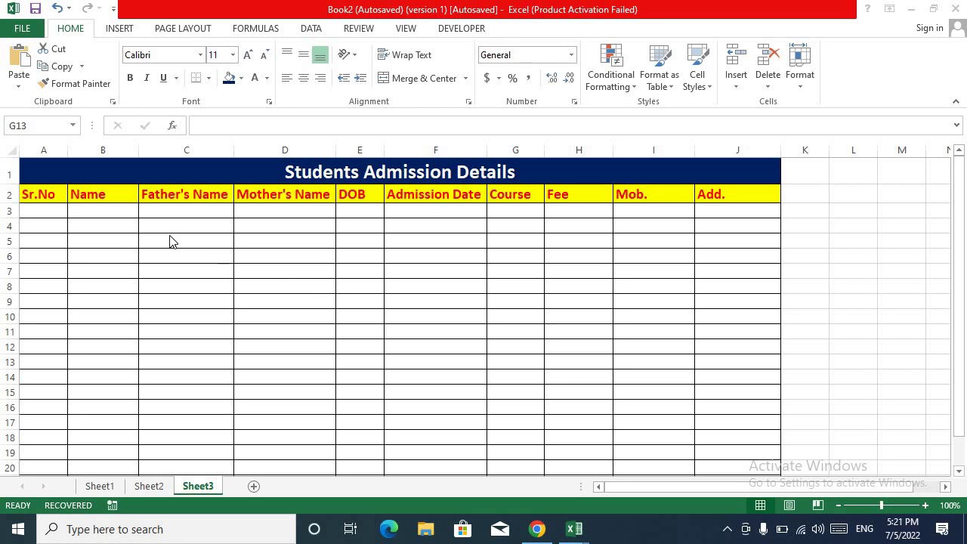
Step: Open Excel Options at Customize the Ribbon, listing Commands Not in the Ribbon
click(11, 34)
click(11, 31)
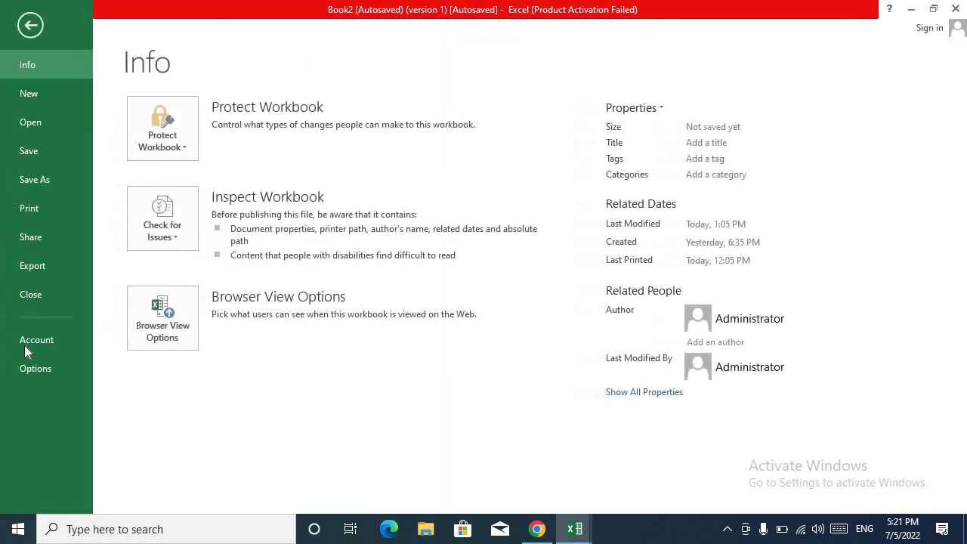
click(29, 371)
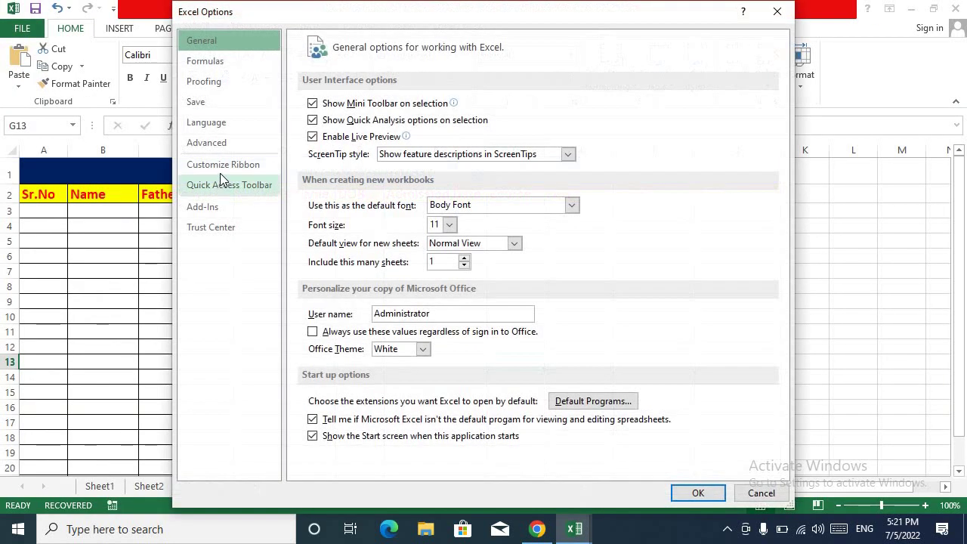
click(220, 167)
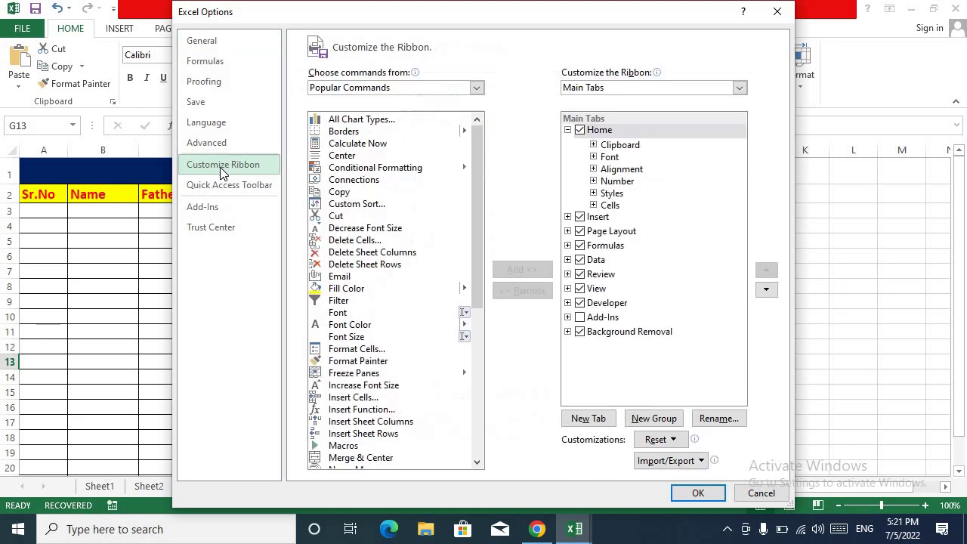
click(367, 89)
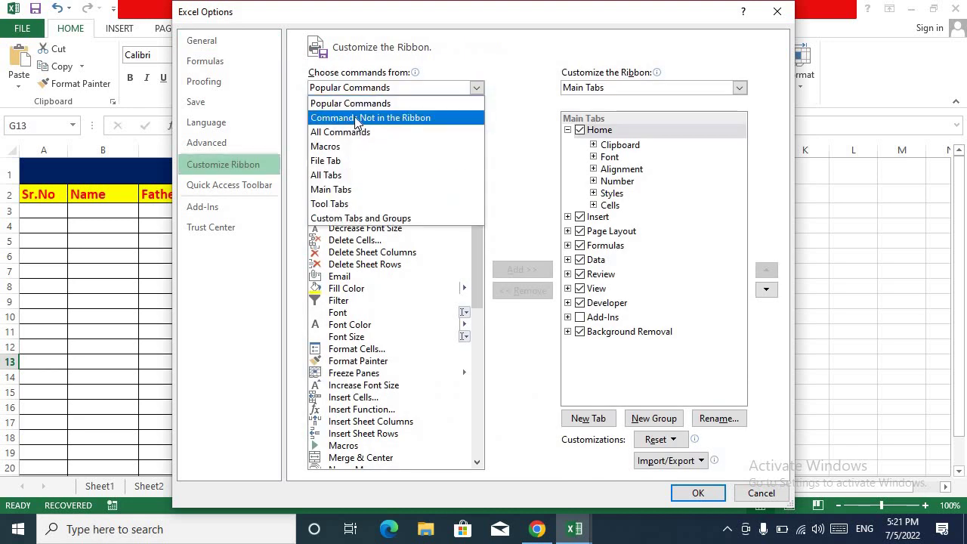
click(359, 121)
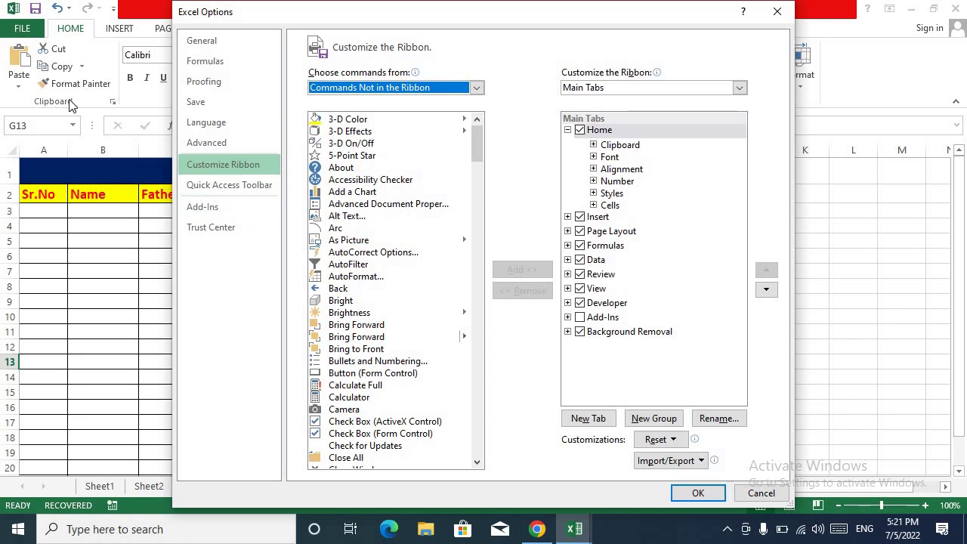
Step: Create a new custom group after Cells on the Home tab and add the Form command to it
click(611, 205)
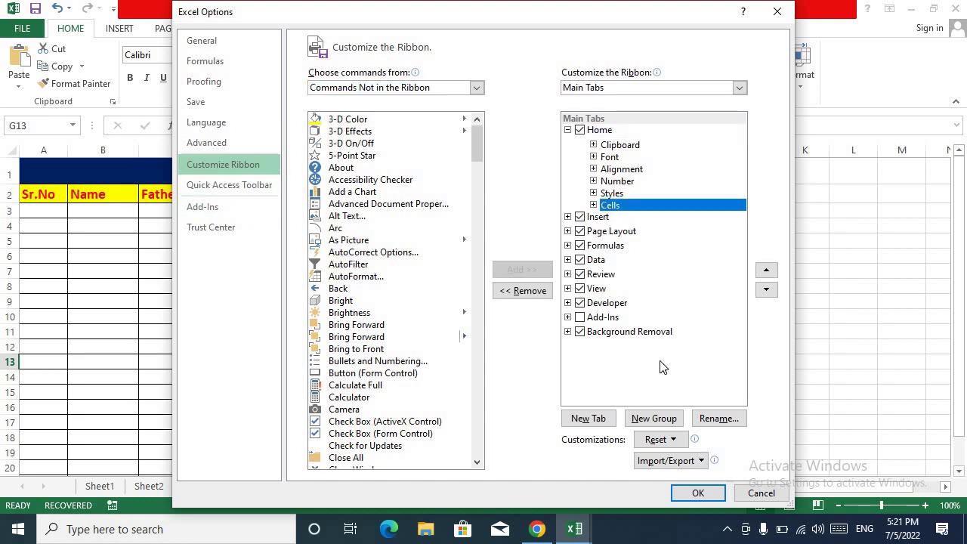
click(654, 418)
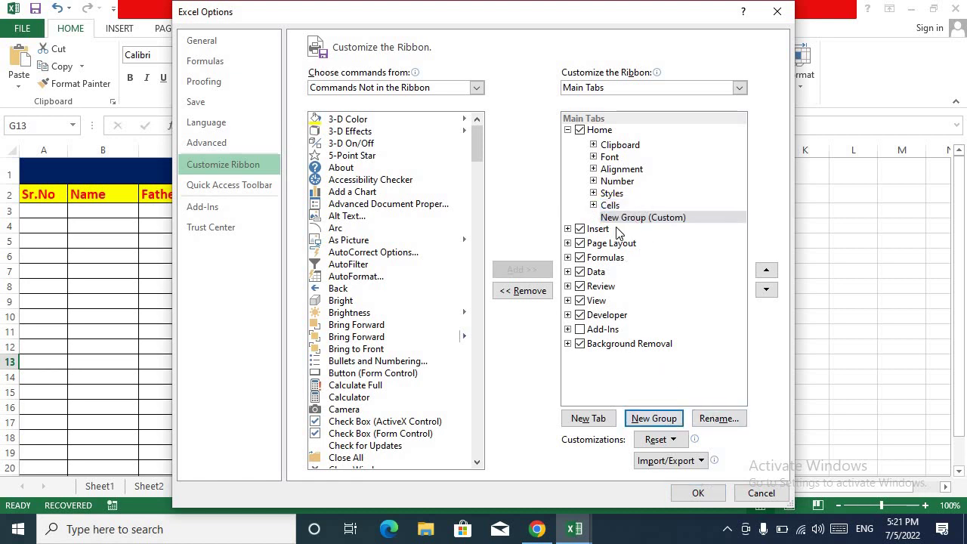
click(352, 350)
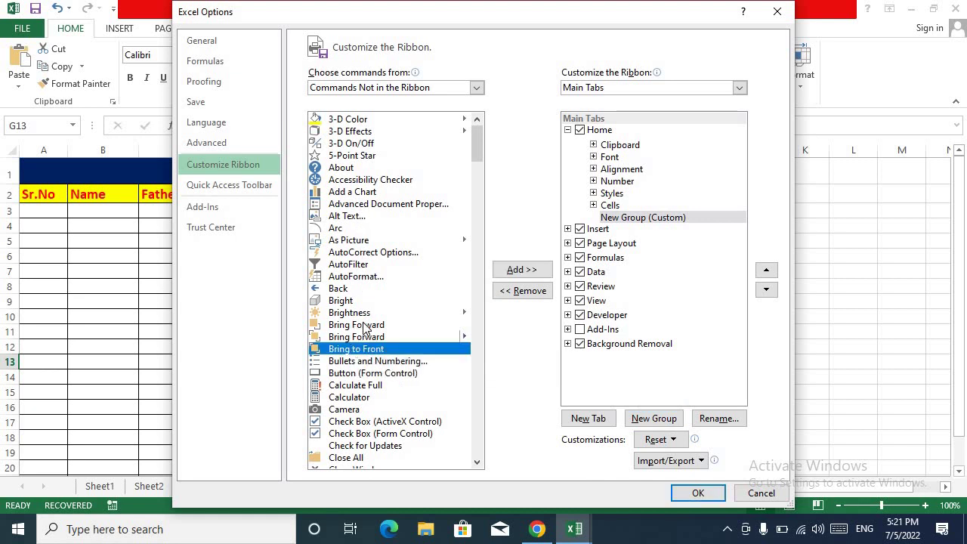
key(f)
key(Down)
key(Down)
key(Down)
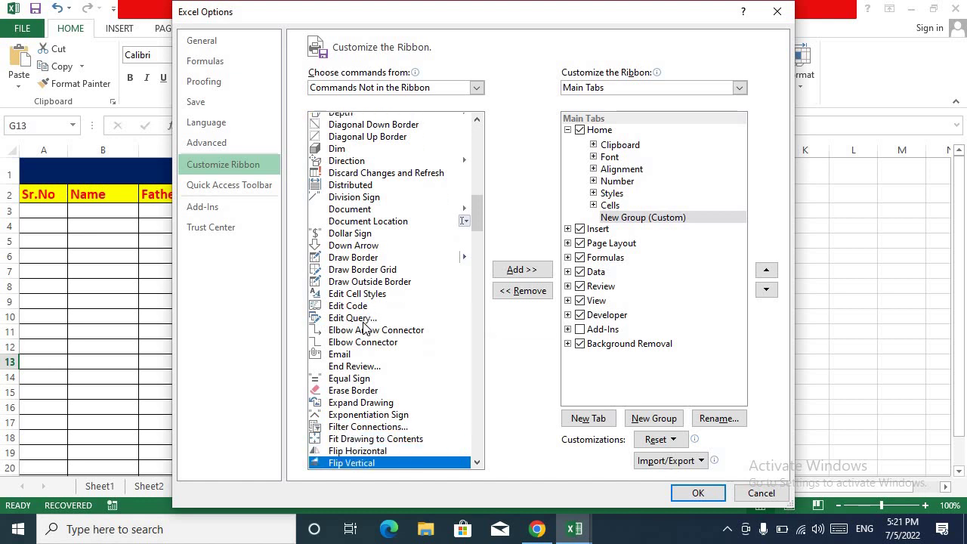
key(Down)
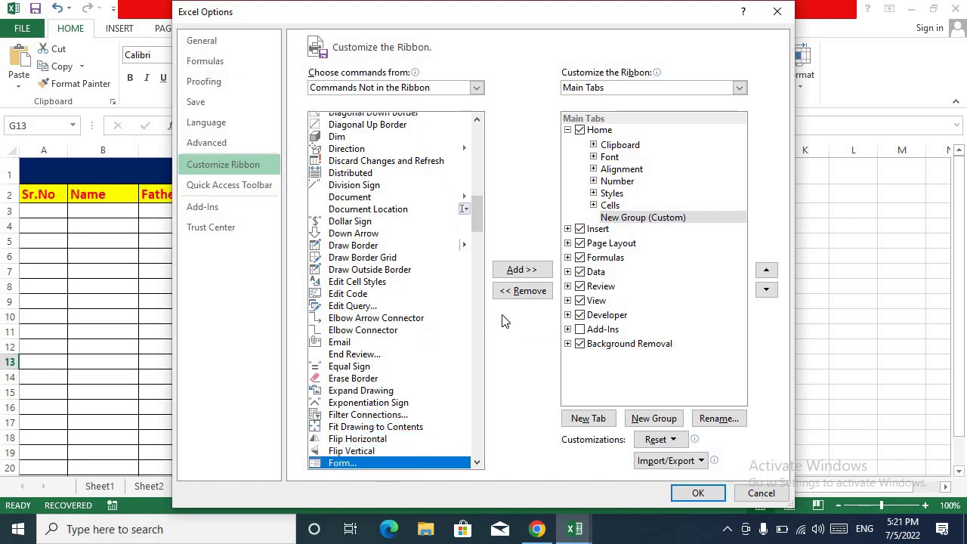
click(517, 276)
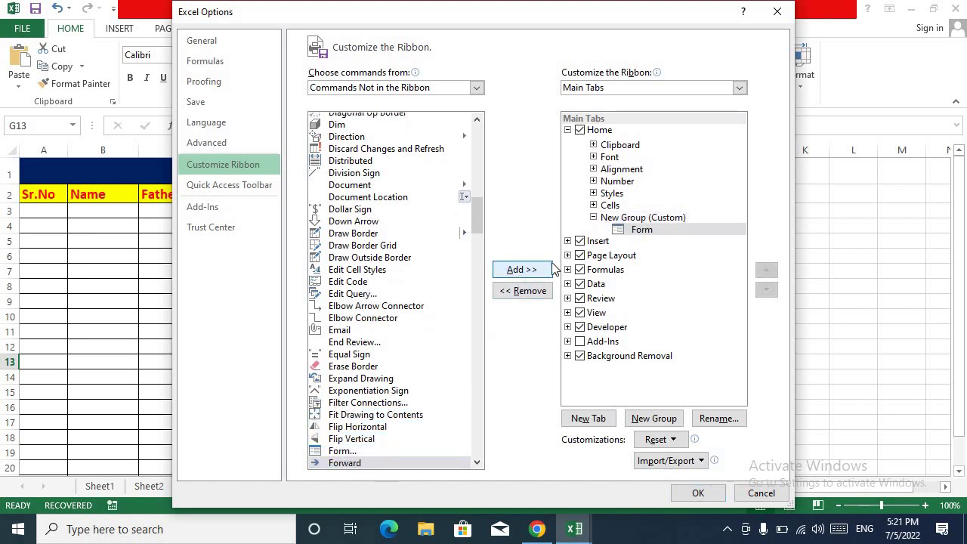
Step: Confirm the ribbon change, then open a data form from header row A2:J2 using it as labels
click(696, 493)
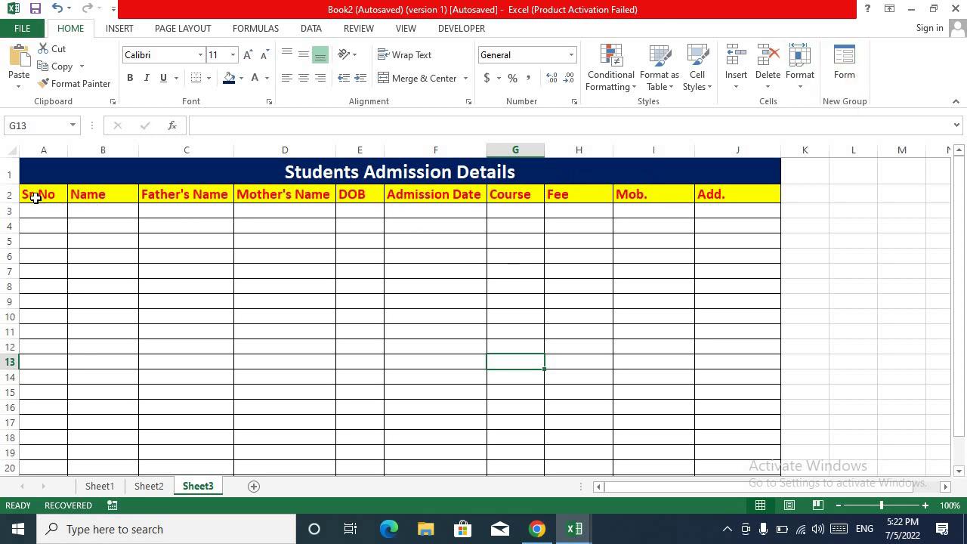
drag(36, 193, 742, 193)
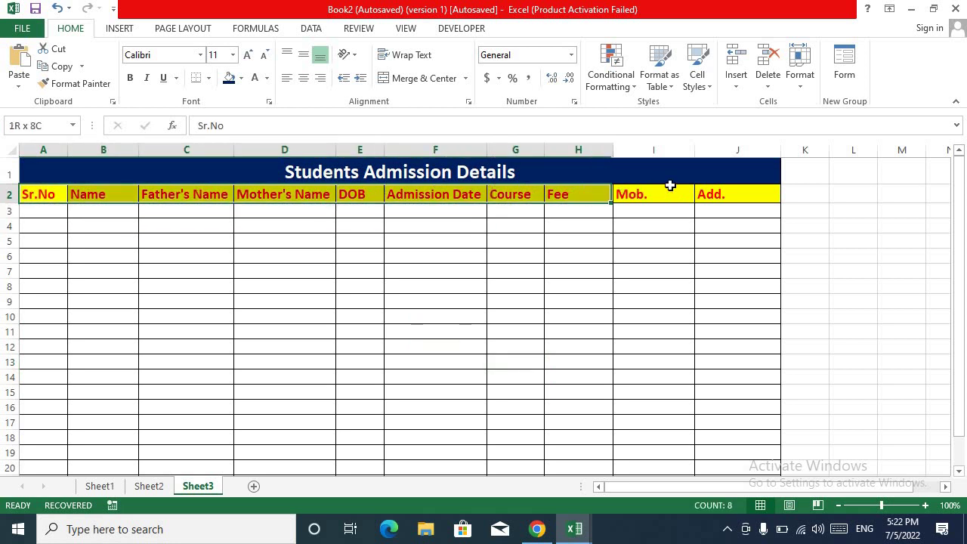
click(842, 67)
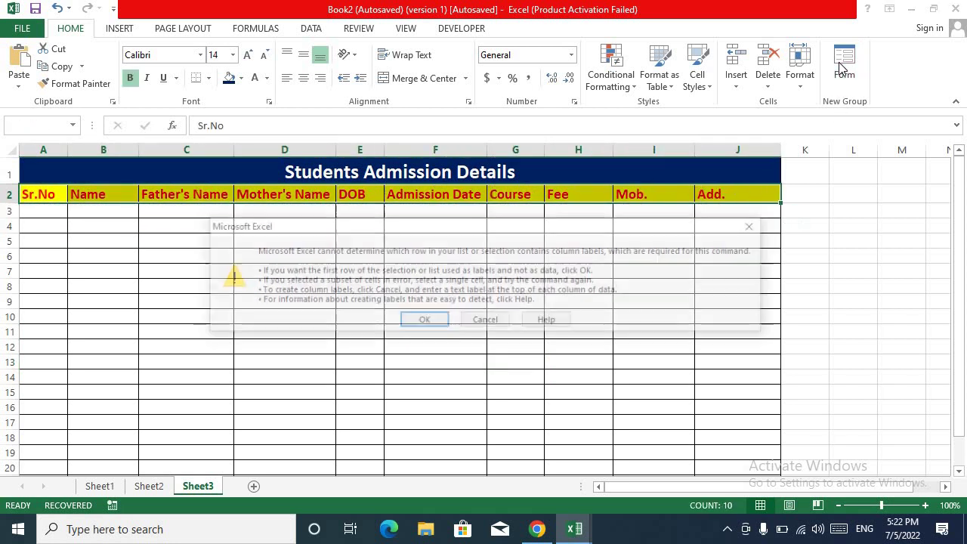
click(424, 321)
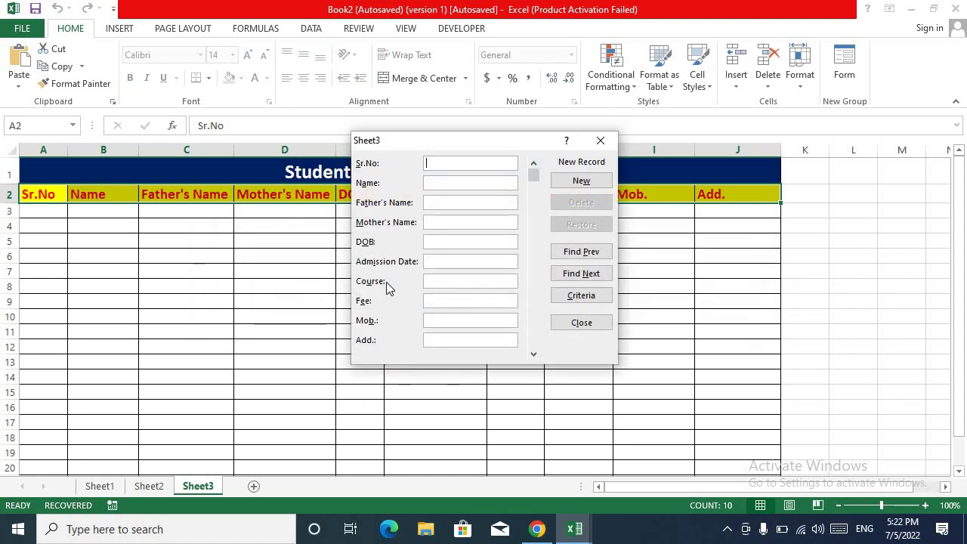
Step: Enter record 1: Sr.No 1, student and father's names, DOB 02/02/2000, ADCA, fee 12000, mobile, address
click(432, 164)
text(1)
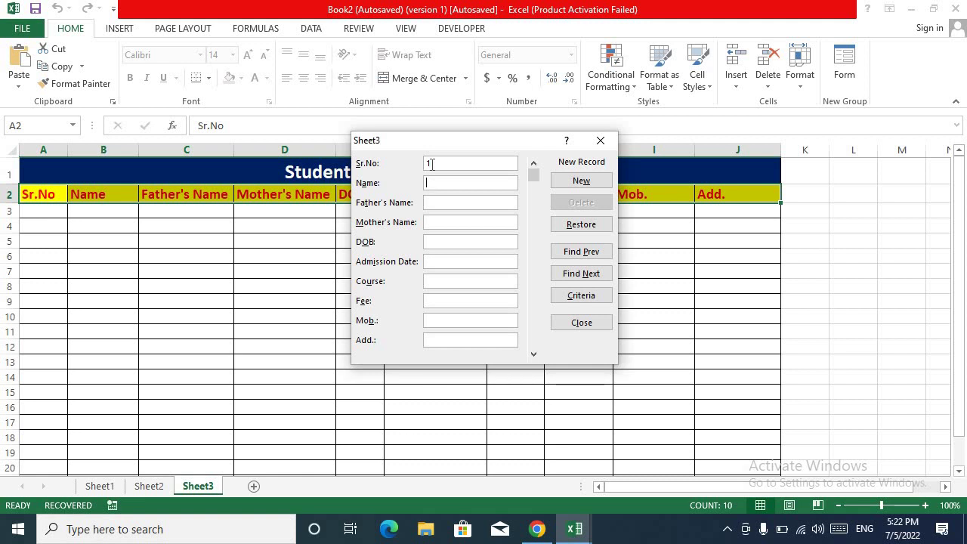
text(Mohan)
key(Tab)
key(Tab)
text(02/)
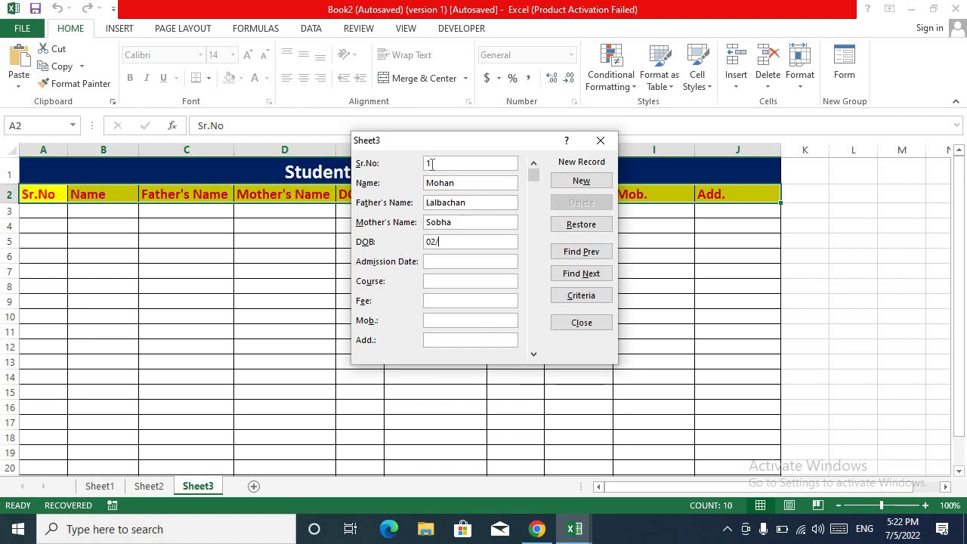
text(02/2000)
click(439, 262)
text(03/0)
text(021)
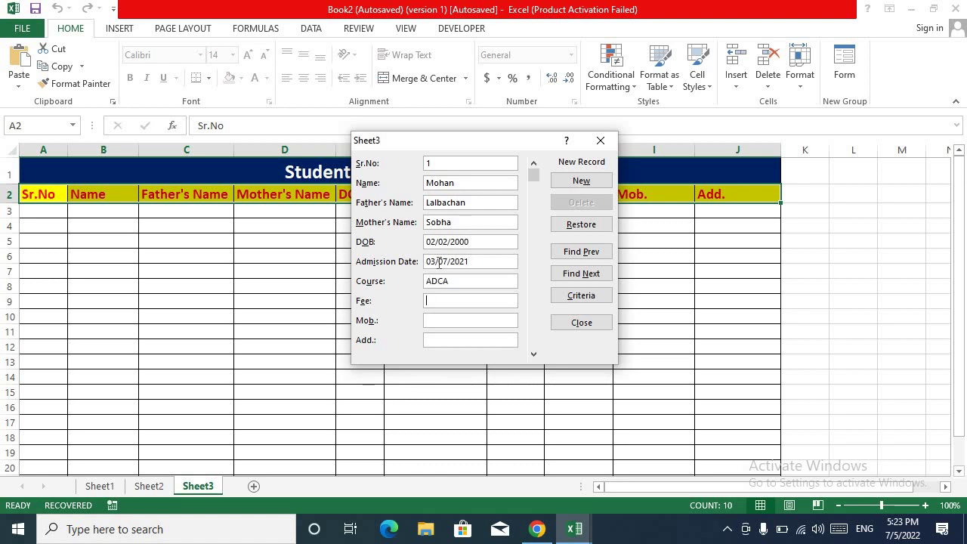
text(2000)
key(Tab)
text(6)
text(828245)
text(75)
text(Delh)
text(i)
text(hi)
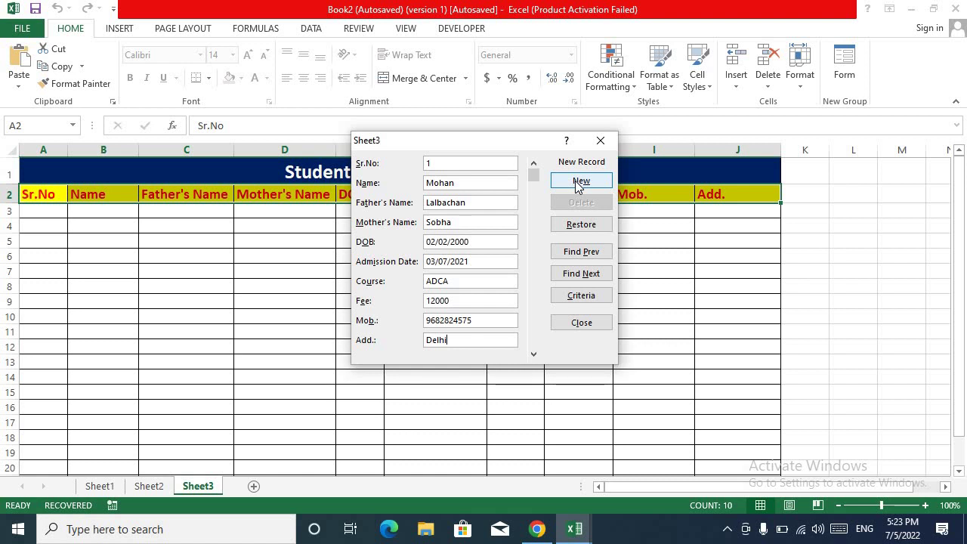
Step: Commit record 1 with New and add Sr.No 2 (Tally, fee 5000) and Sr.No 3 (CCC, fee 4000)
click(576, 180)
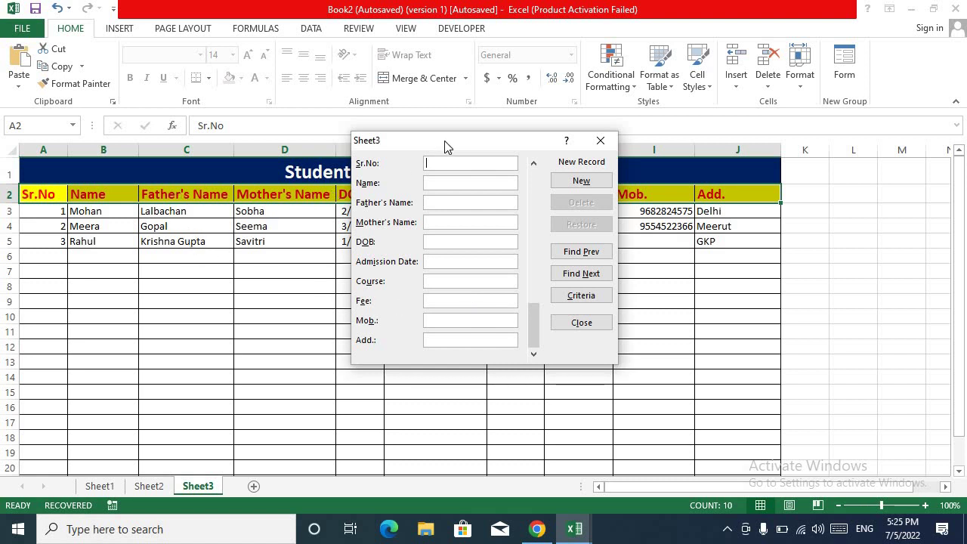
mouse_move(445, 142)
mouse_down()
mouse_move(468, 239)
mouse_move(526, 262)
mouse_up()
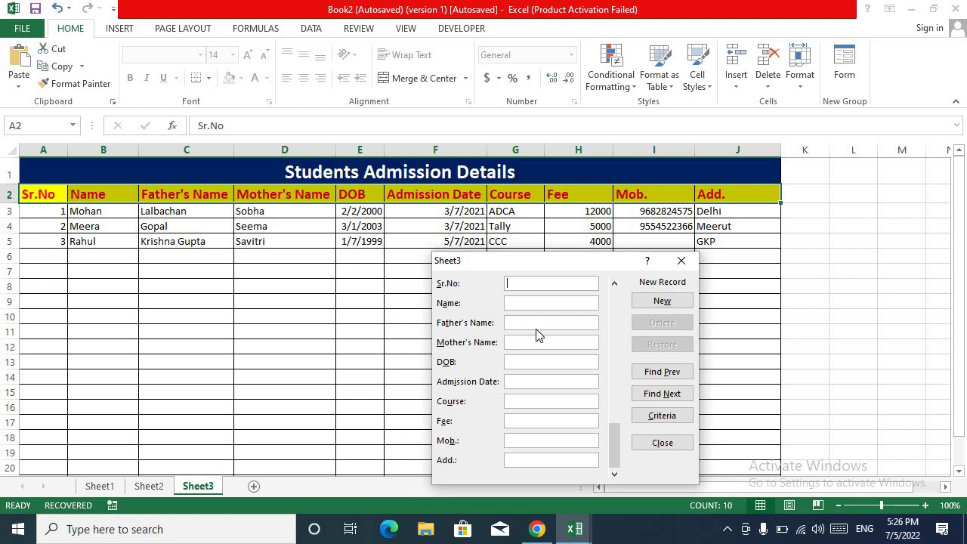
Step: Return to the Sr.No 3 record and save its missing mobile number
click(608, 396)
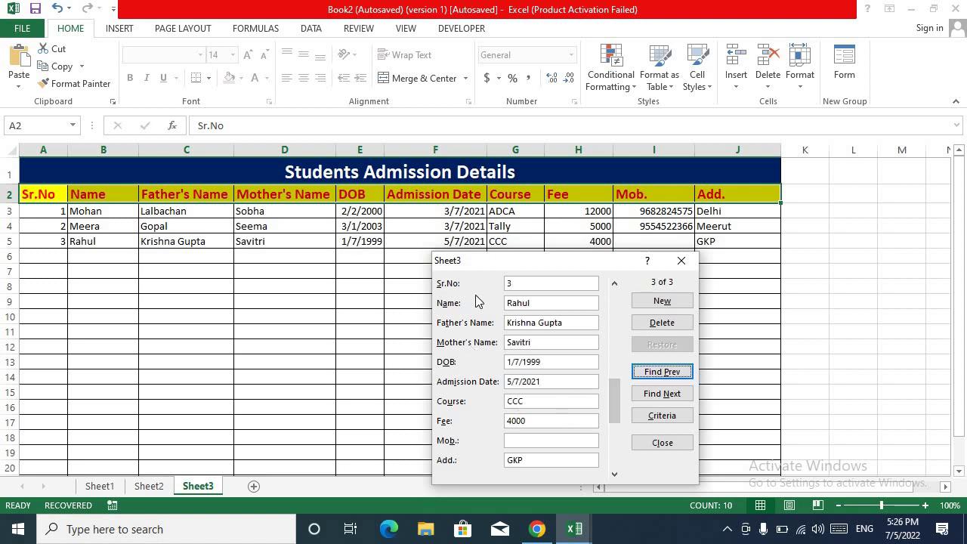
click(521, 442)
text(4)
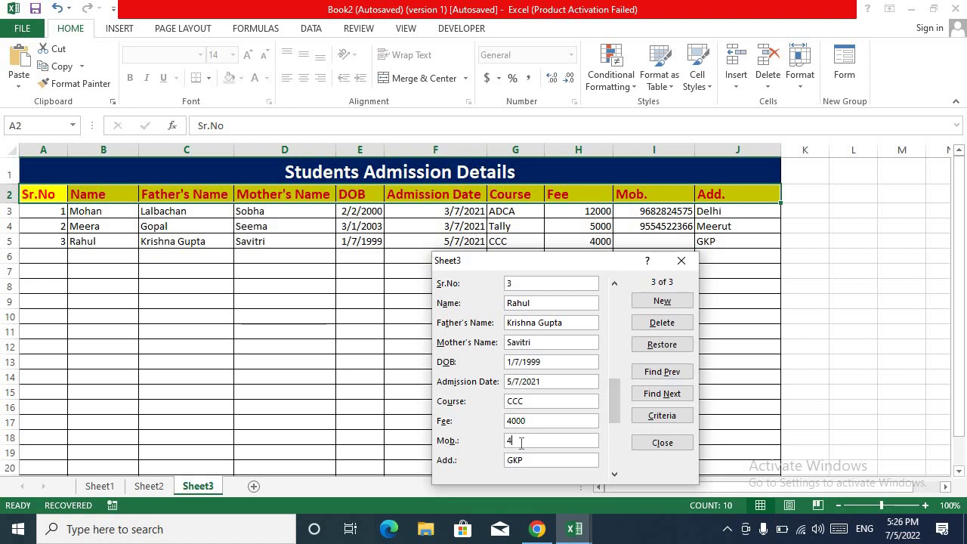
text(578158)
key(Return)
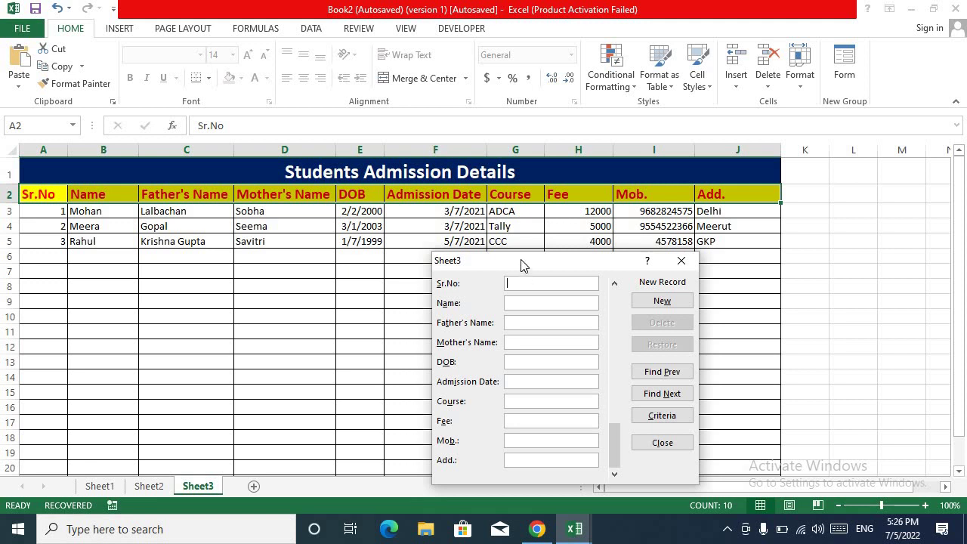
drag(521, 264, 492, 214)
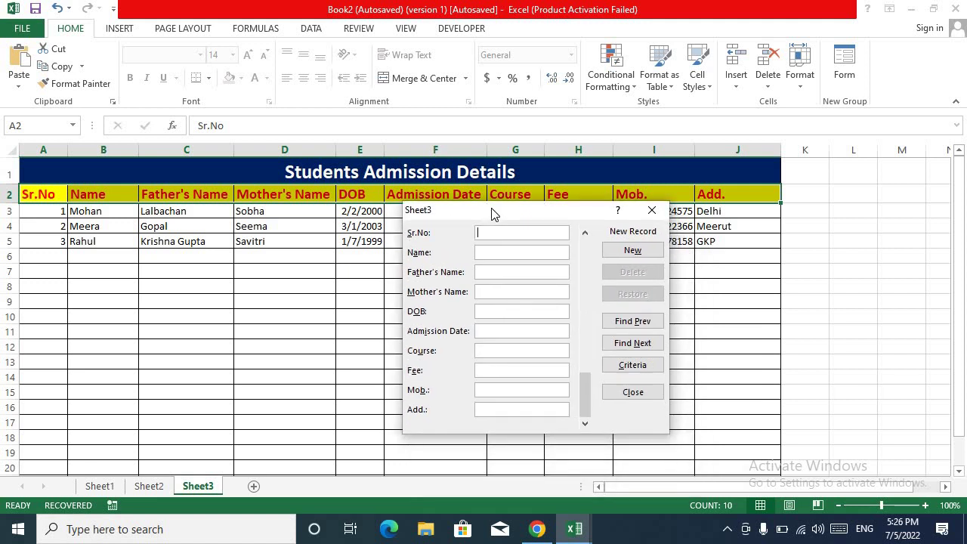